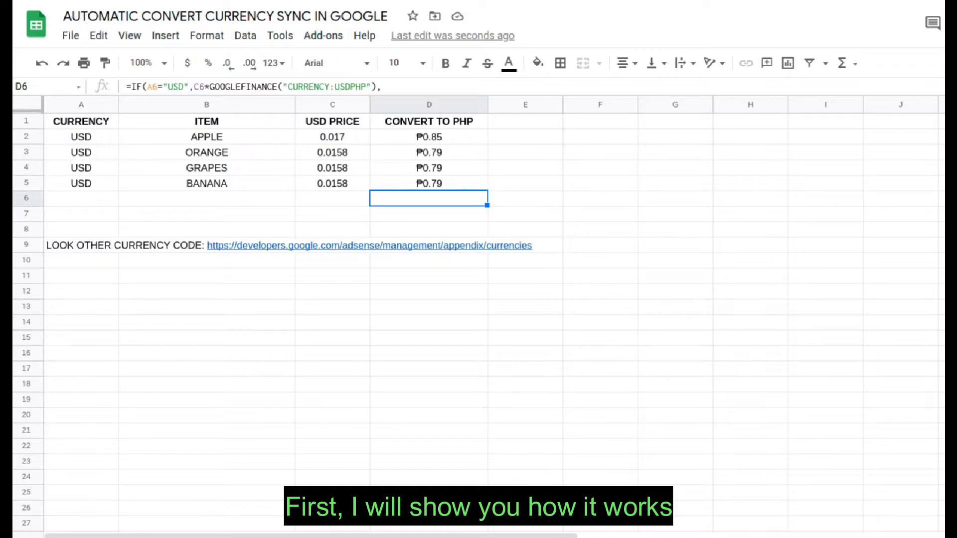
- Add a row 6 entry with currency USD, item LEMON and a USD price of 0.123
click(90, 198)
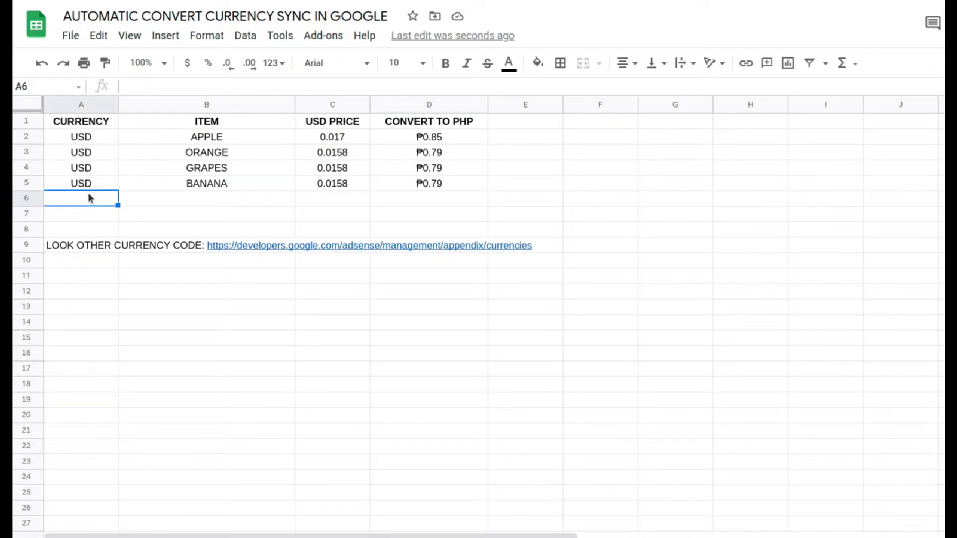
text(usd)
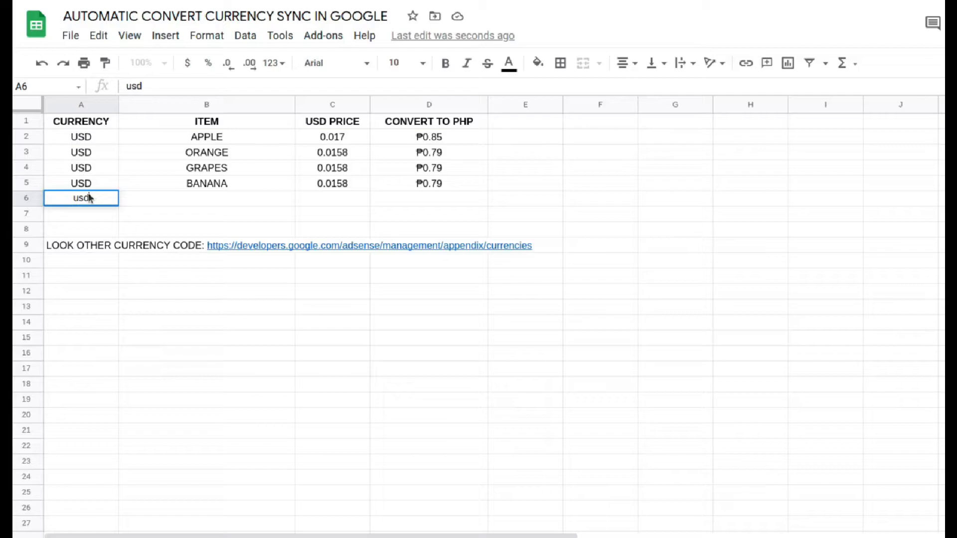
key(BackSpace)
key(BackSpace)
key(BackSpace)
text(USD)
key(Tab)
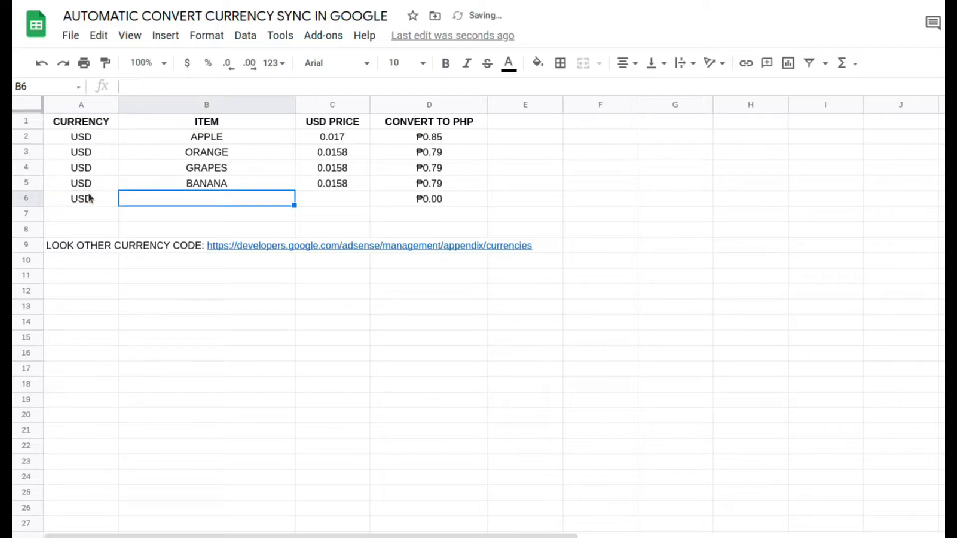
text(LEMON)
key(Tab)
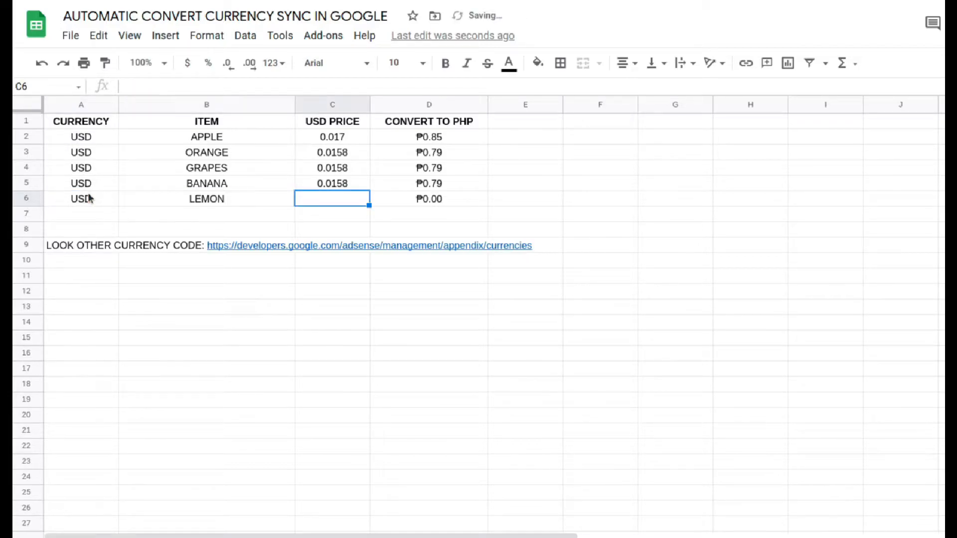
text(0.123)
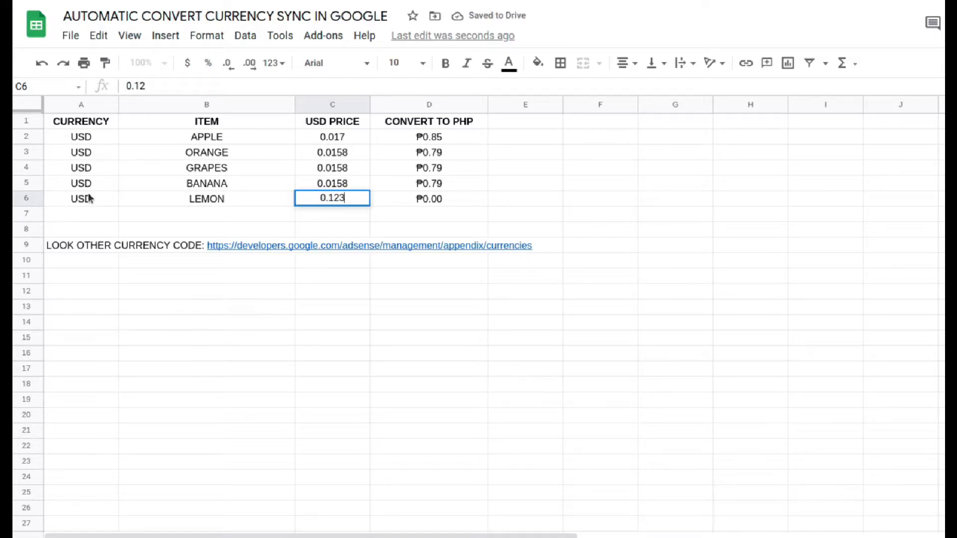
key(Return)
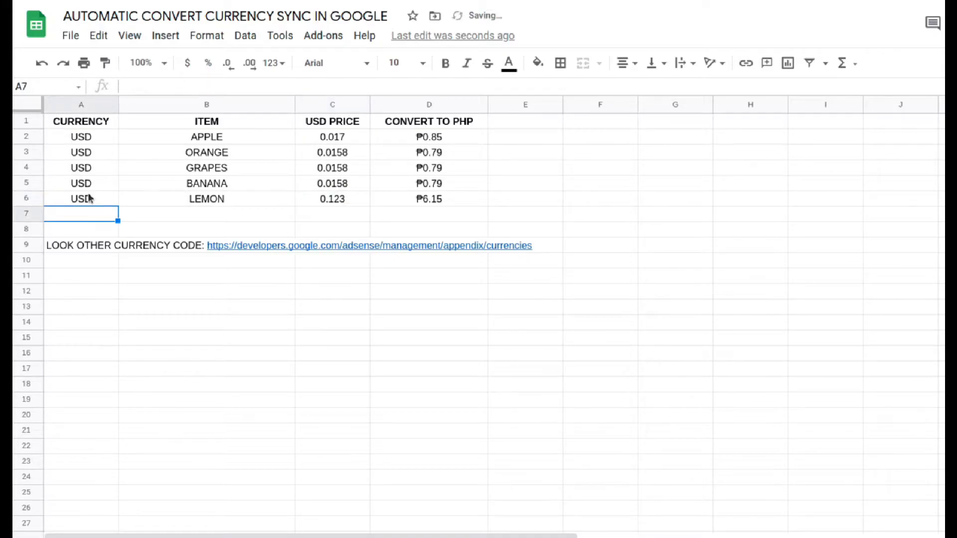
- Compare the lemon's USD price and PHP conversion with Google's dollar-to-peso converter, entering 0.123 United States Dollar
click(464, 205)
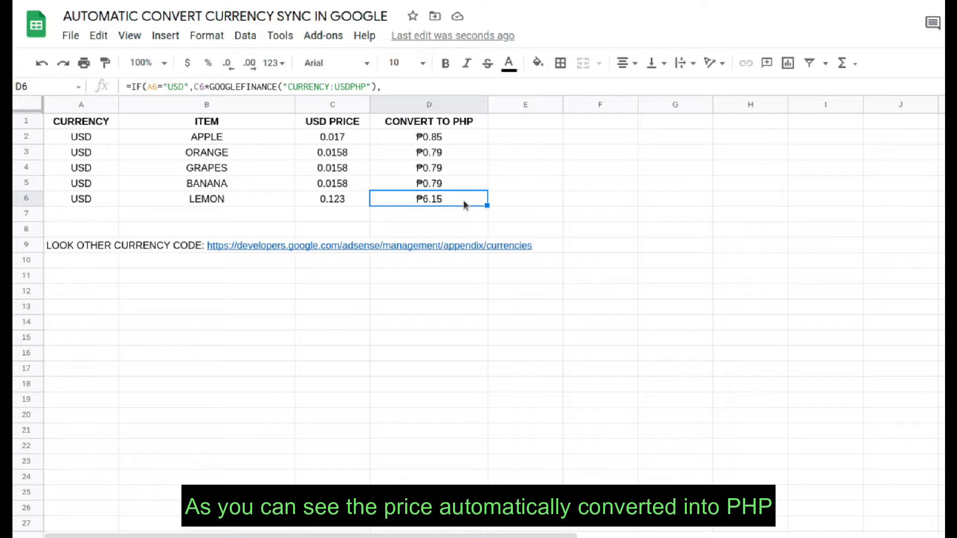
click(354, 202)
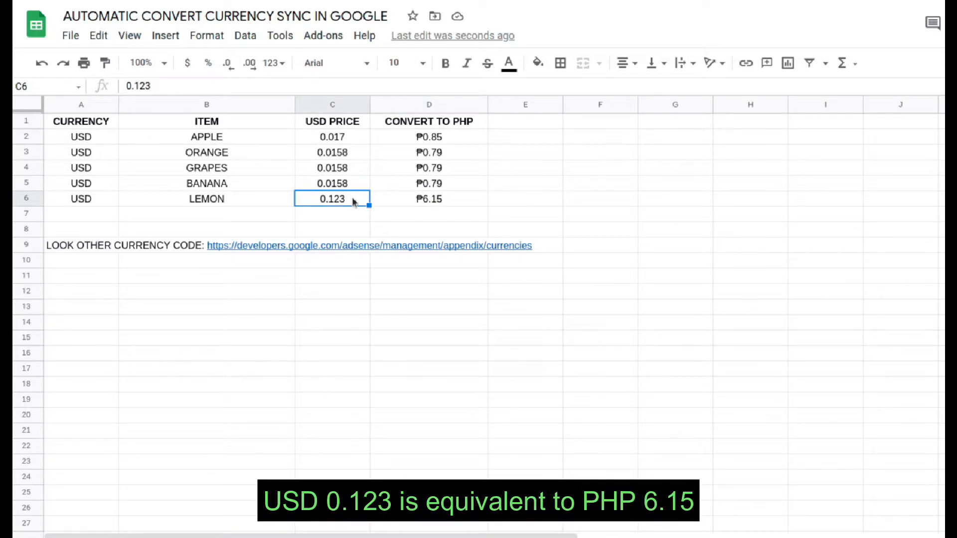
click(459, 205)
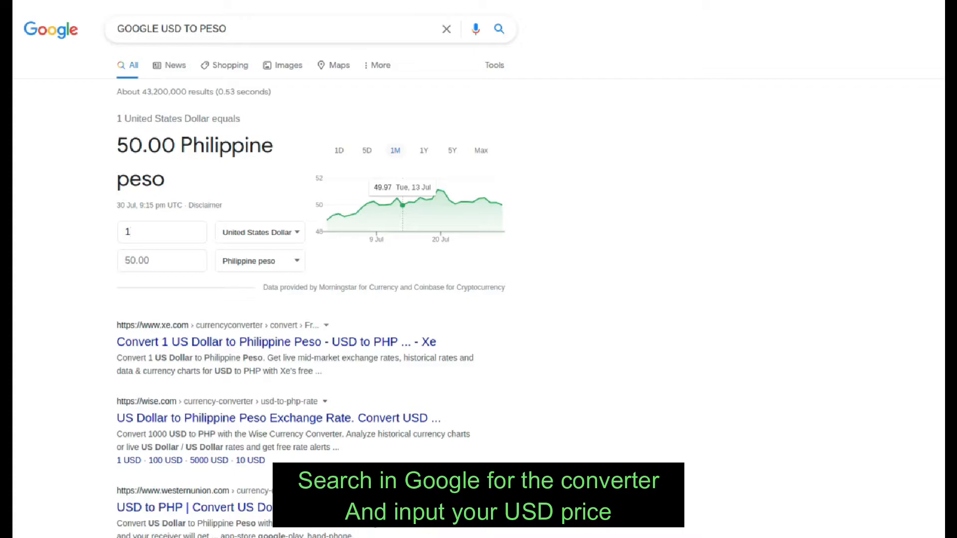
drag(138, 236, 81, 235)
text(0.123)
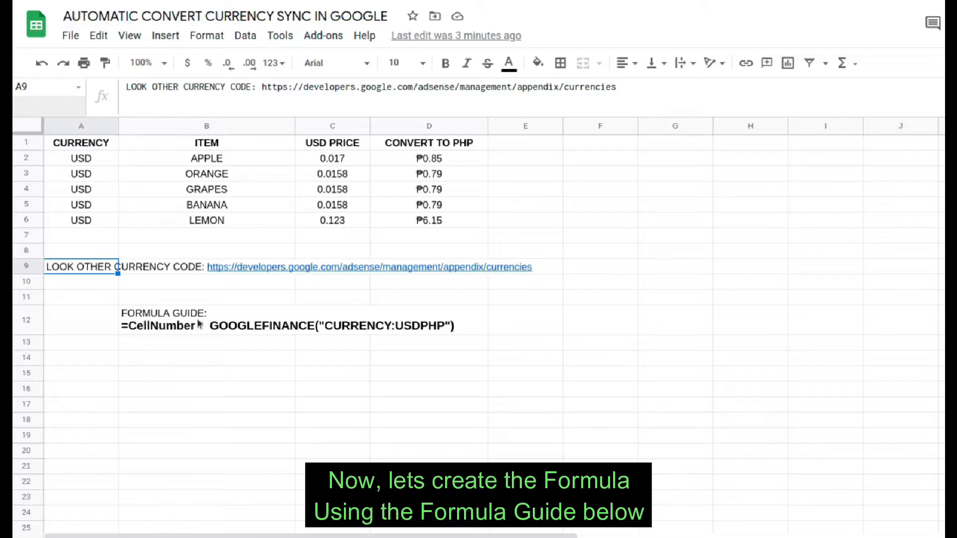
- Add a row 7 entry with currency USD, item MELON and a USD price of 0.450
double_click(144, 329)
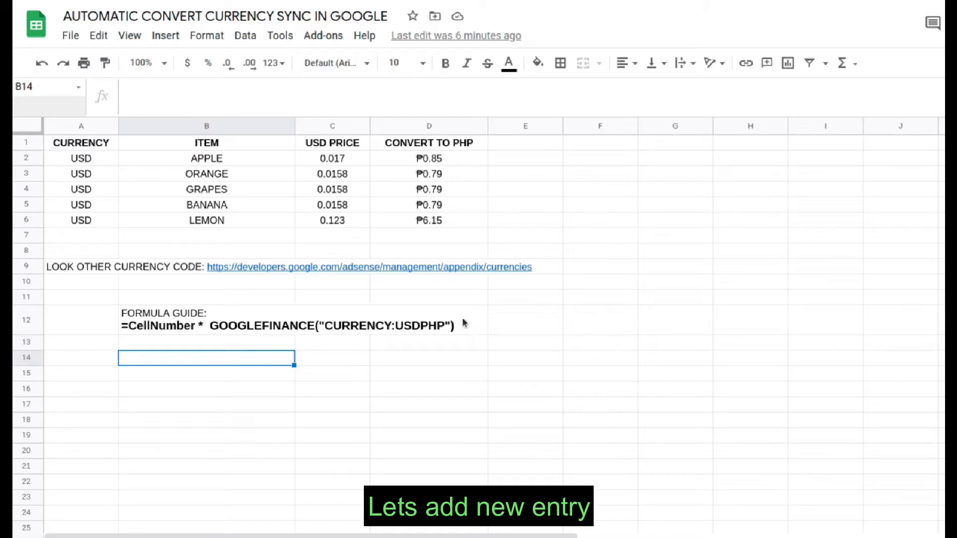
click(102, 239)
text(USD)
key(Tab)
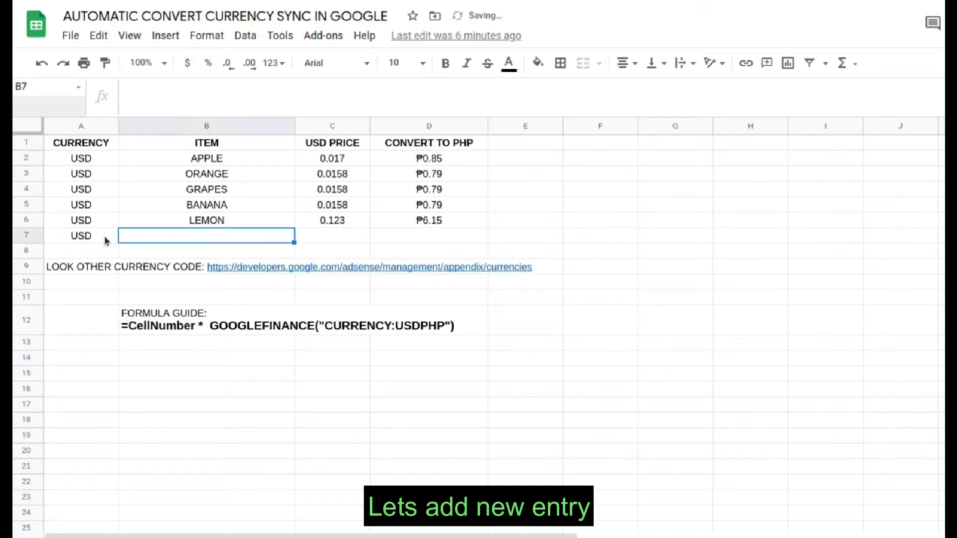
text(MELON)
key(Tab)
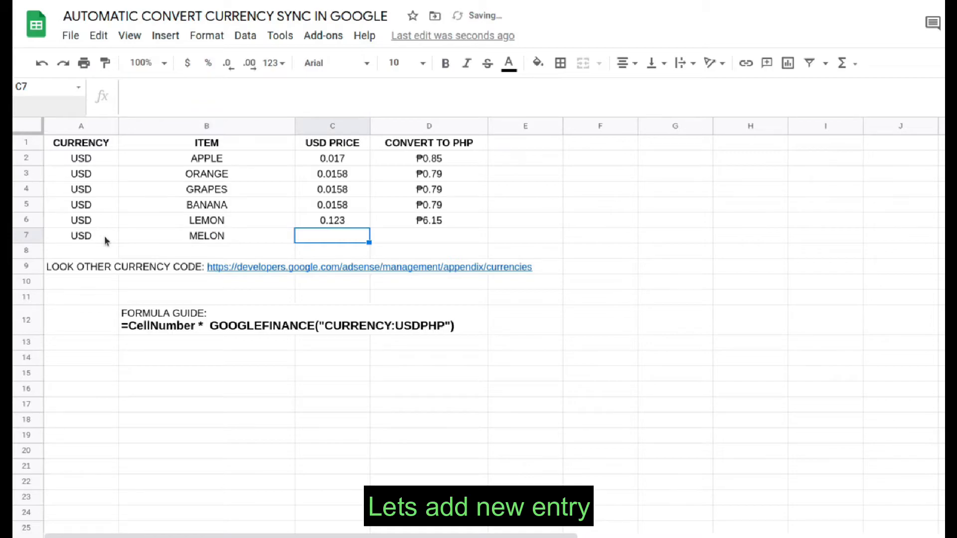
text(0.450)
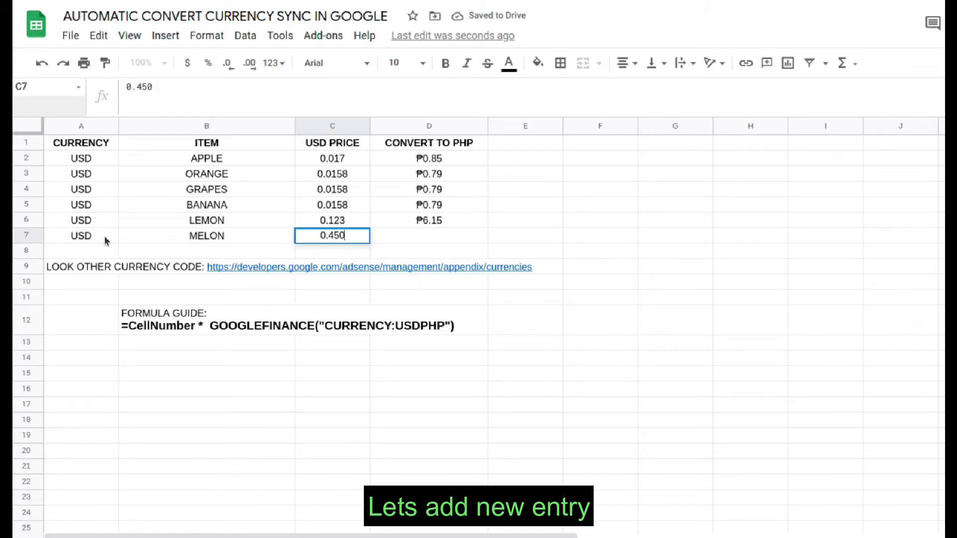
key(Tab)
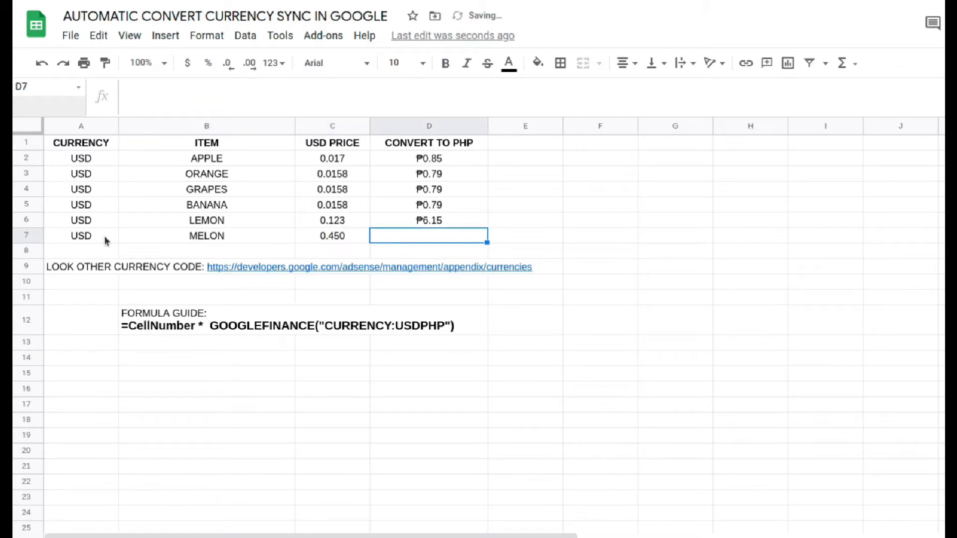
- Enter the formula =C7*GOOGLEFINANCE("CURRENCY:USDPHP") in D7 to convert the melon price, and check it against the USD price
double_click(460, 236)
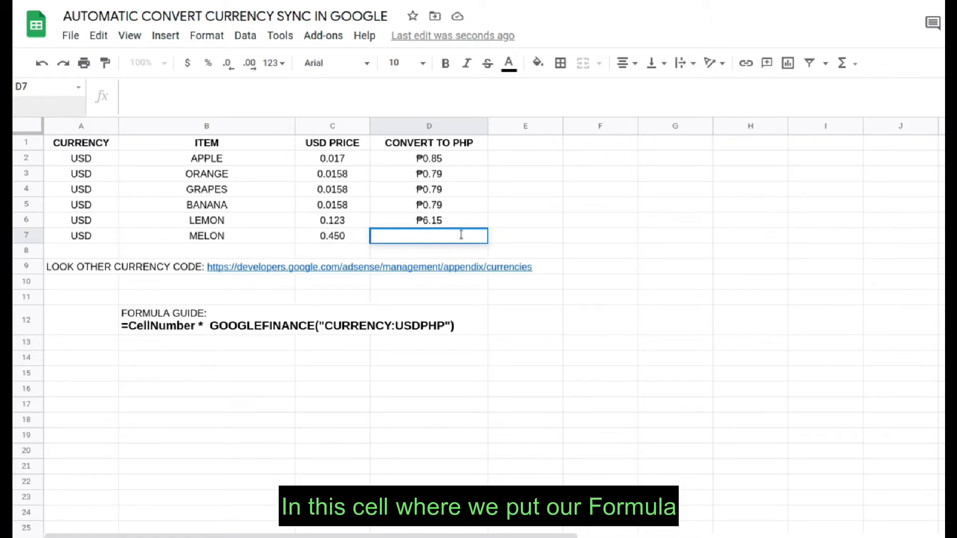
text(=)
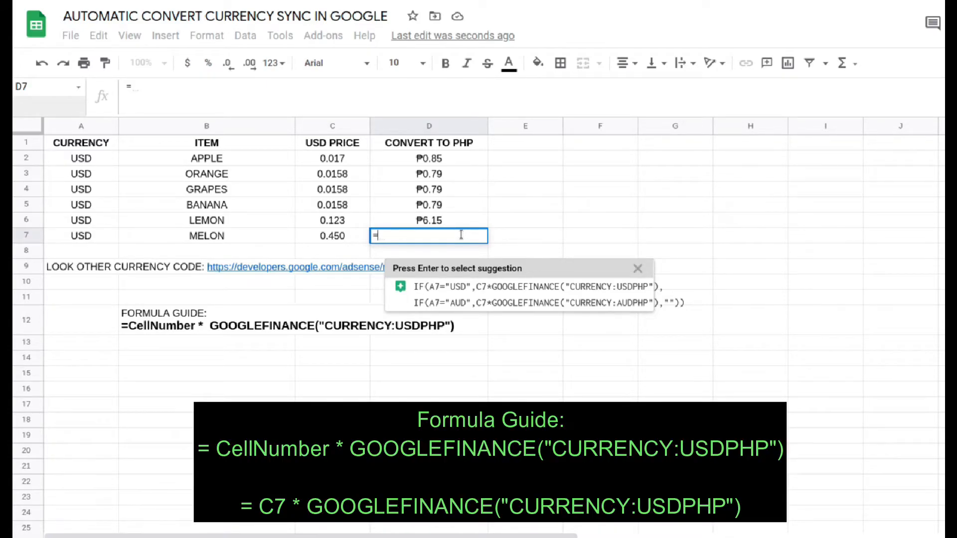
click(348, 243)
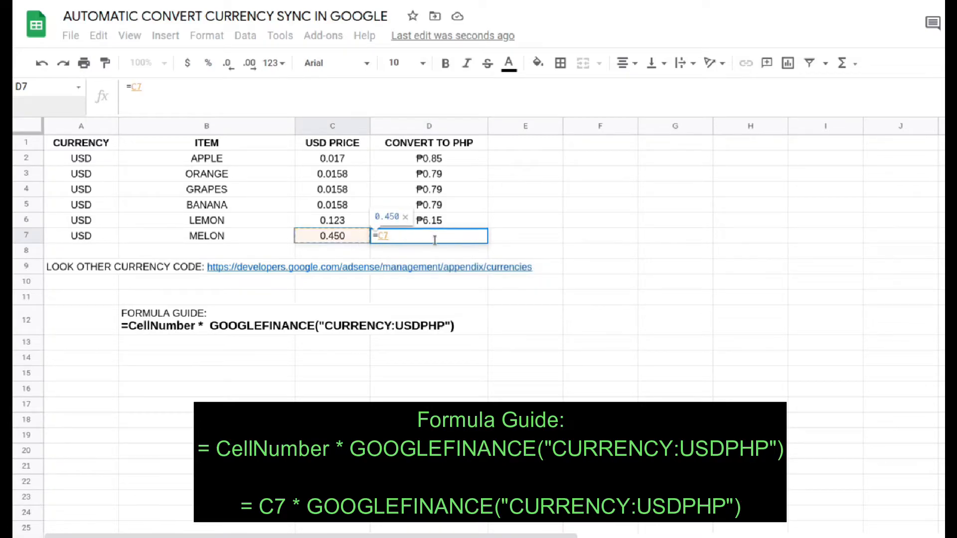
text(*)
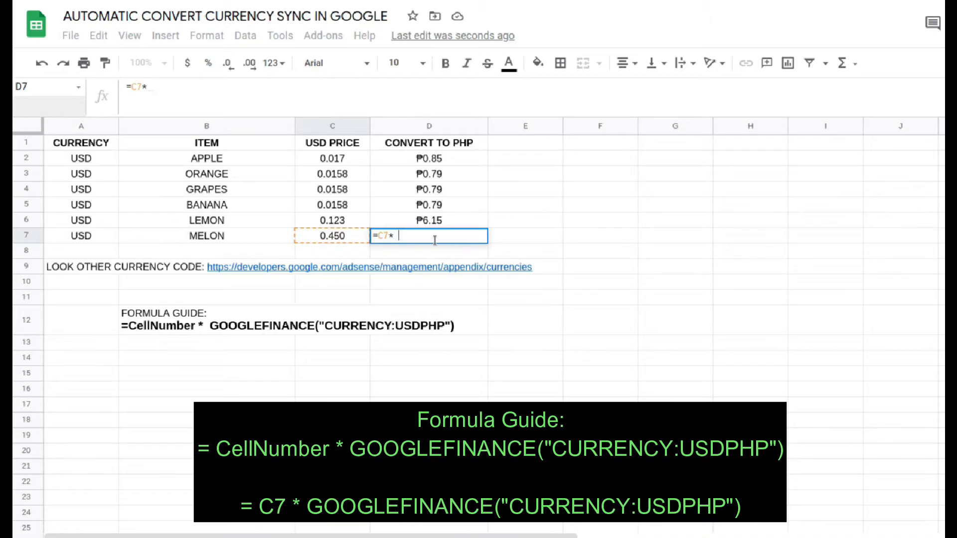
text(GOOGLE)
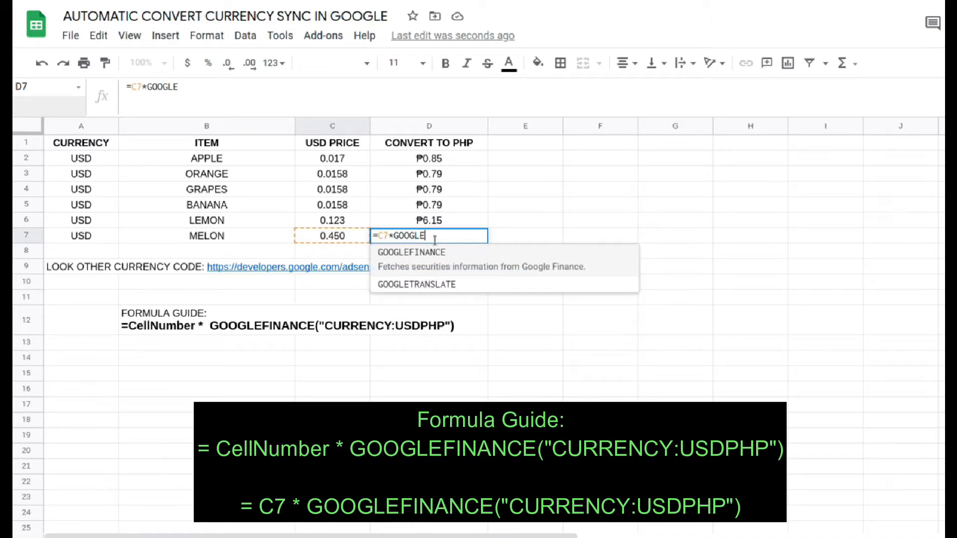
text(FINANCE)
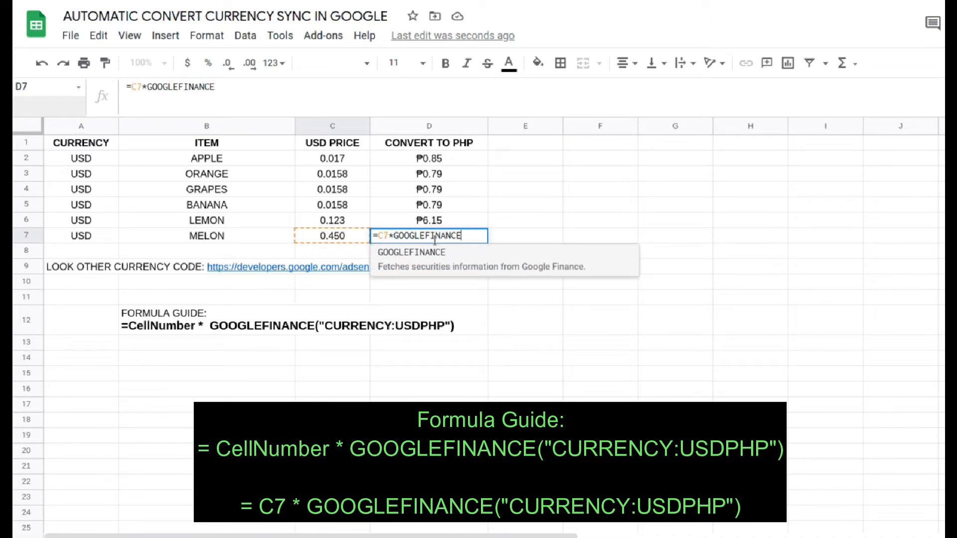
text(()
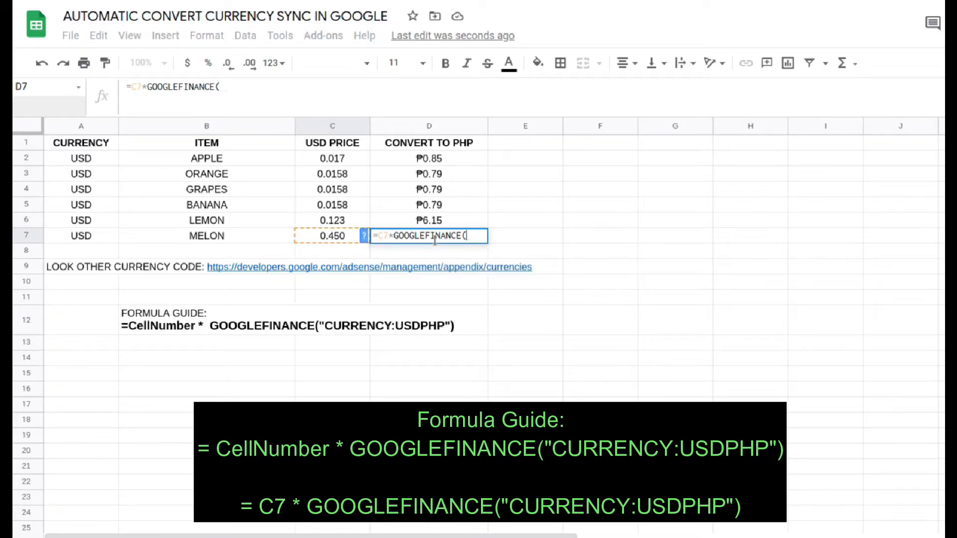
text(")
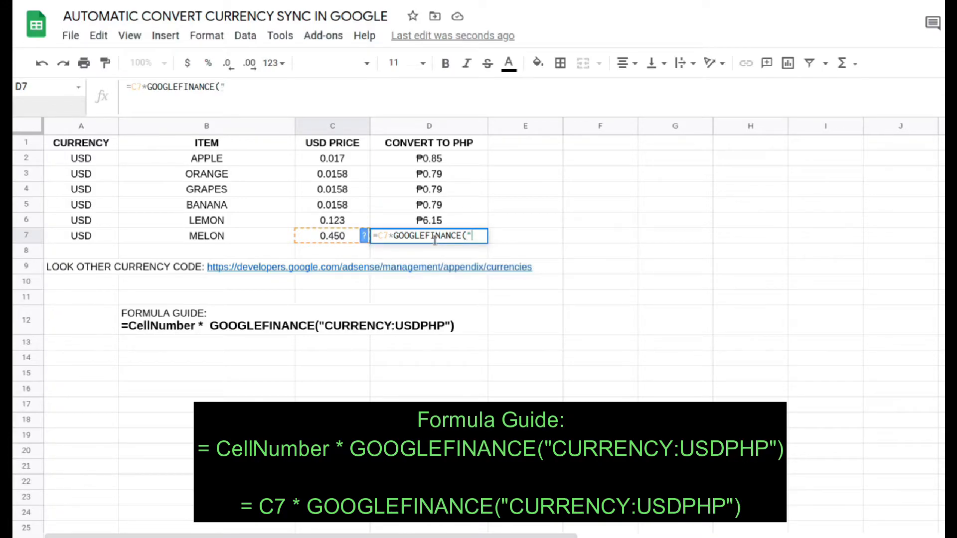
text(CURRENCY)
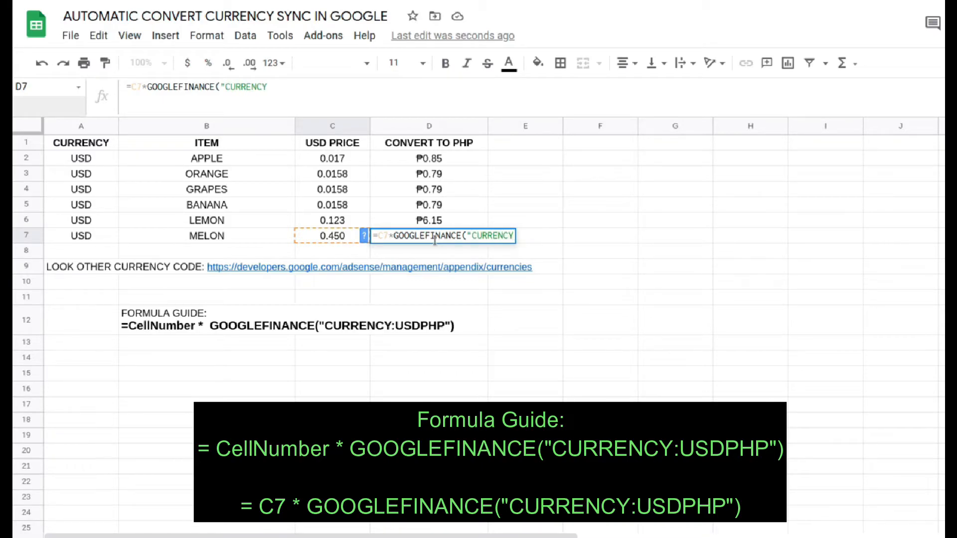
text(:USD)
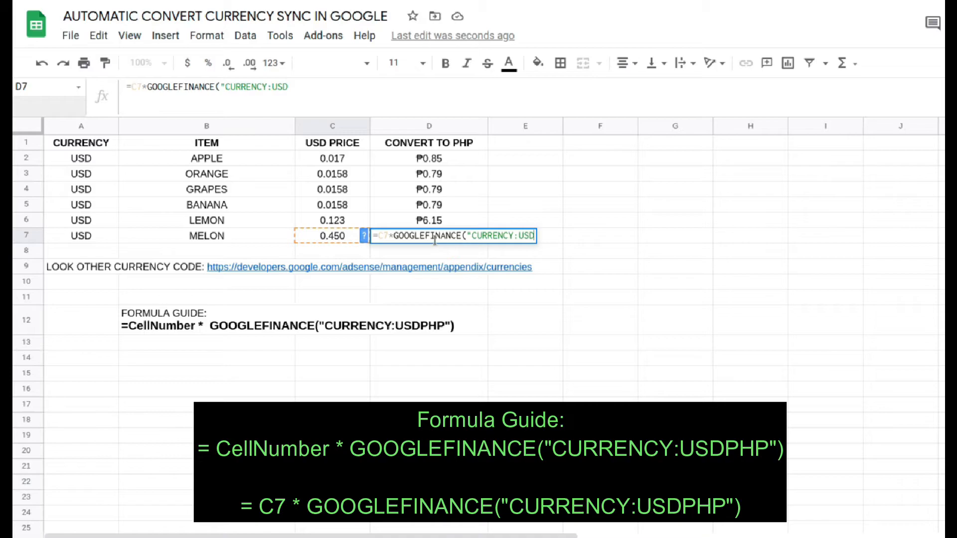
text(PHP)
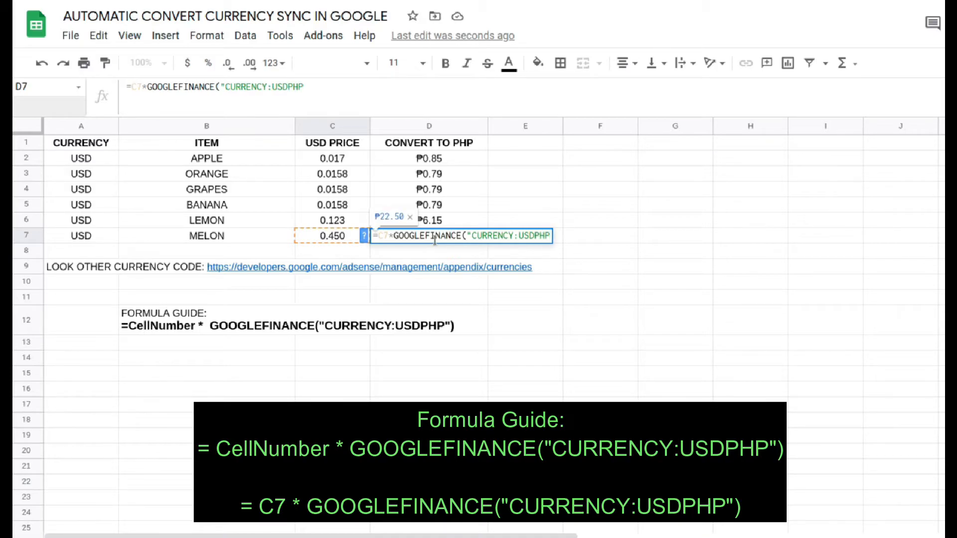
text("))
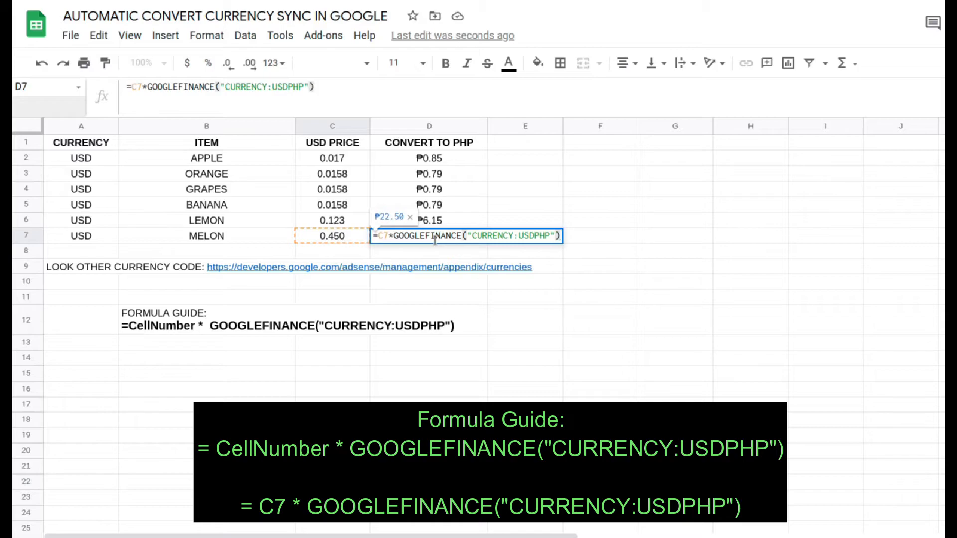
key(Return)
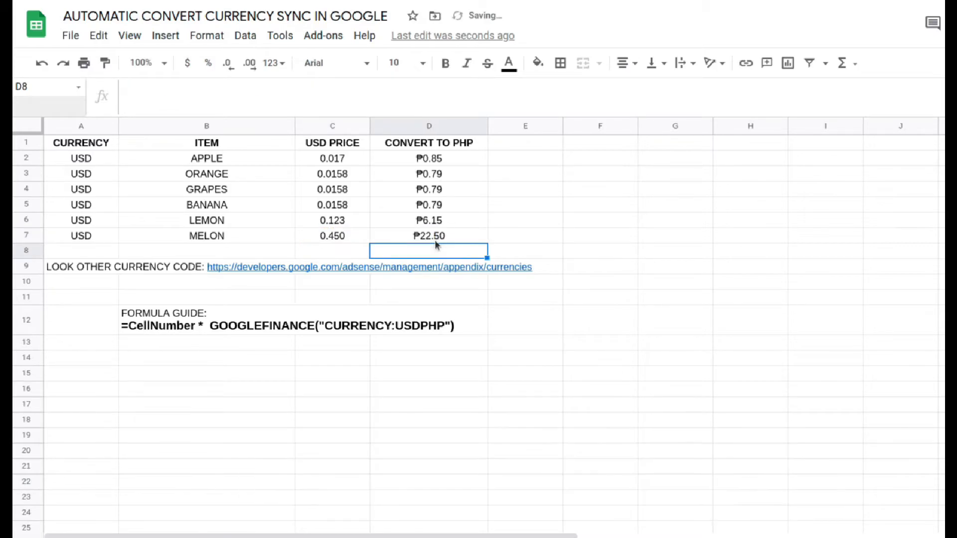
click(329, 241)
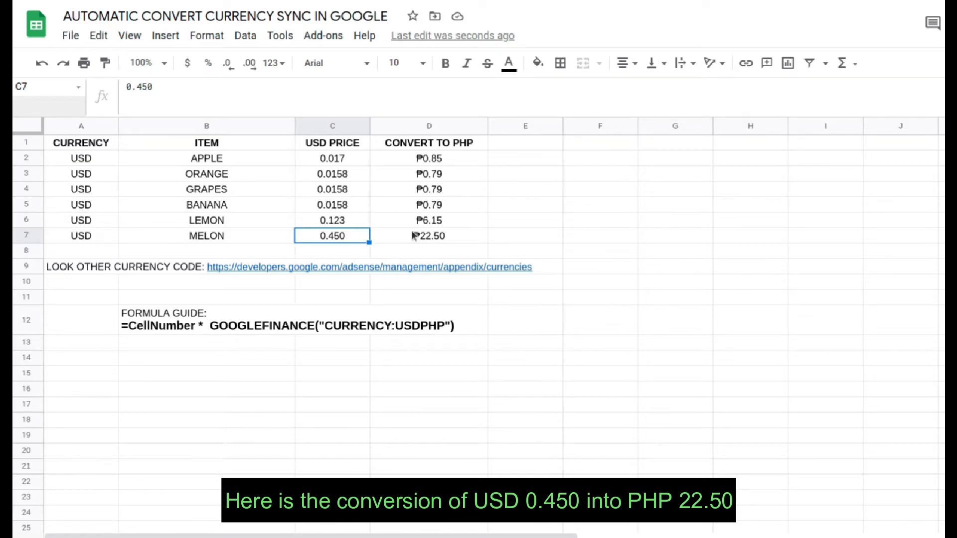
click(442, 238)
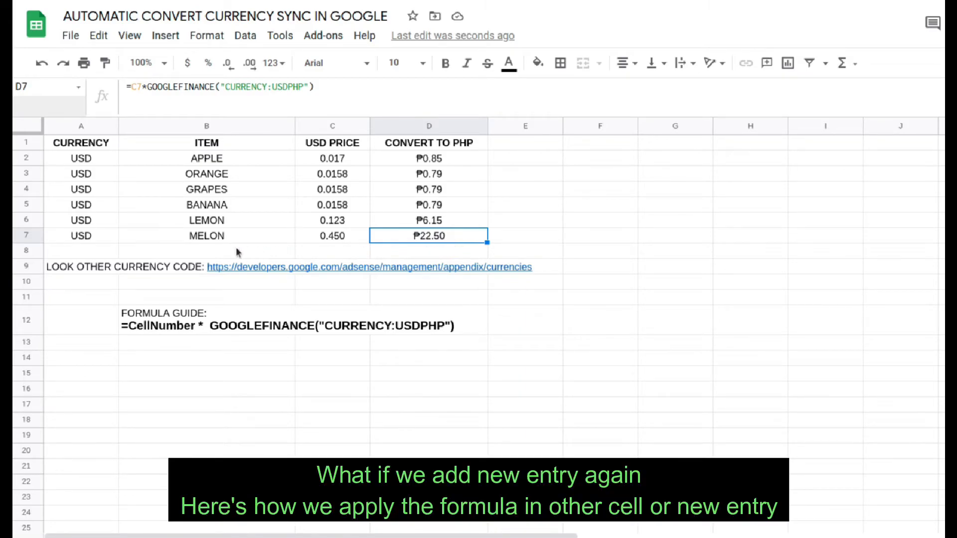
- Add a row 8 entry with currency USD, item WATERMELON and a USD price of 0.350
click(87, 250)
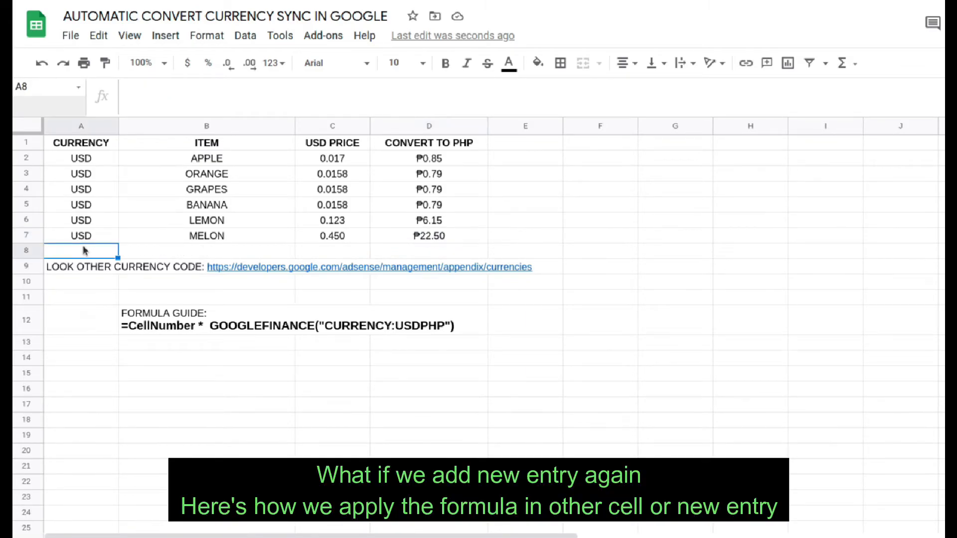
text(USD)
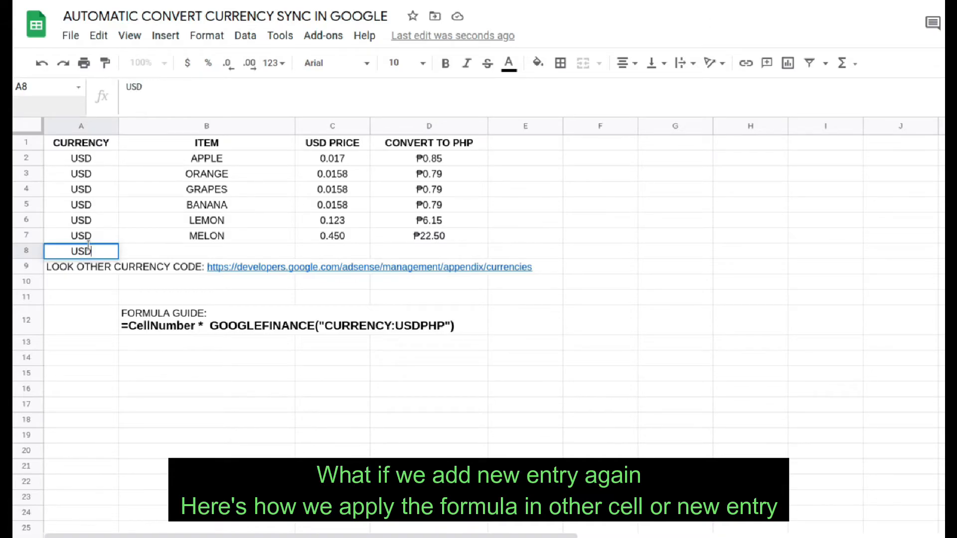
key(Tab)
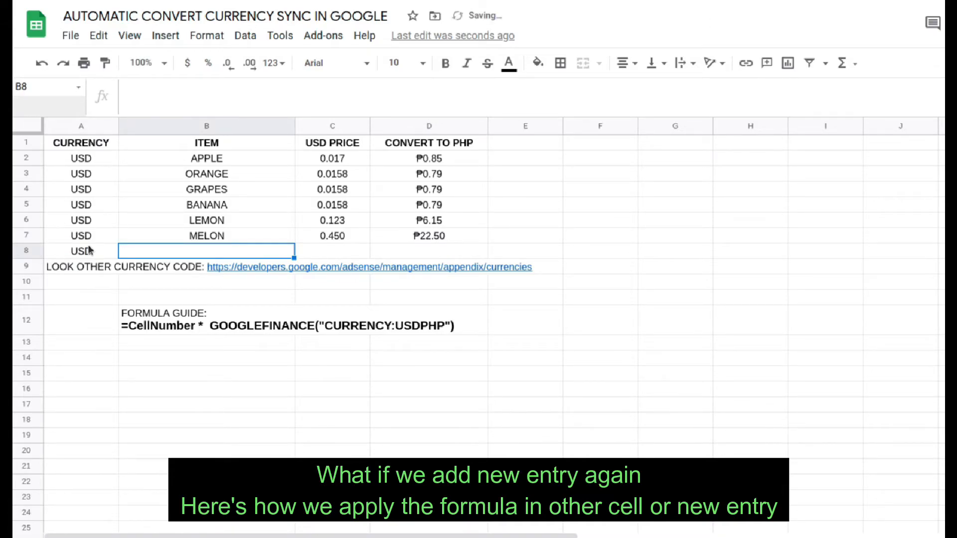
text(L)
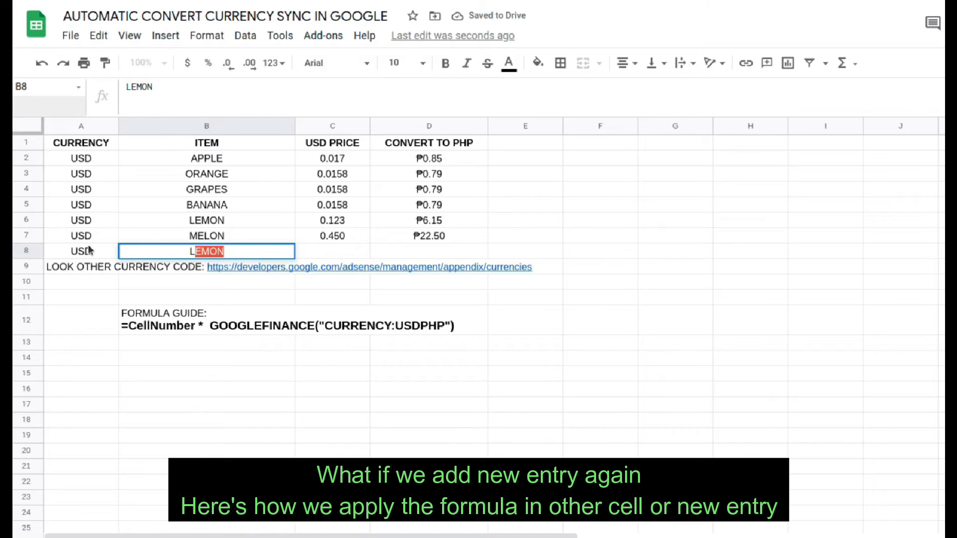
key(BackSpace)
key(BackSpace)
text(WATER)
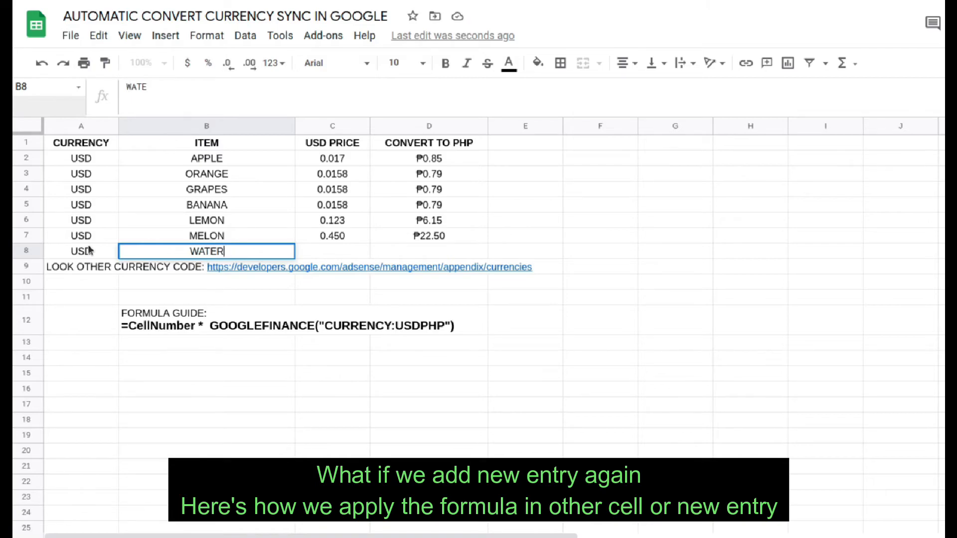
text(MELON)
key(Tab)
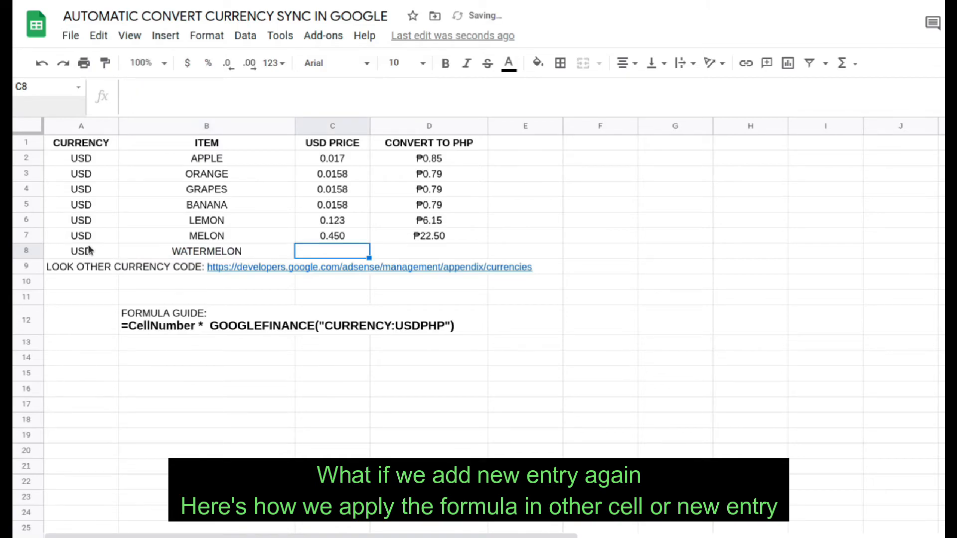
text(0.35)
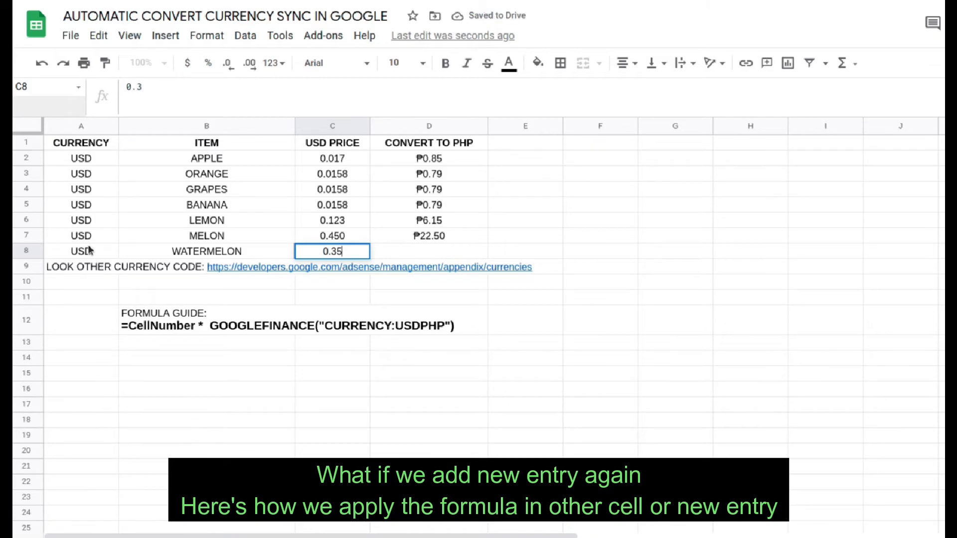
text(0)
click(439, 252)
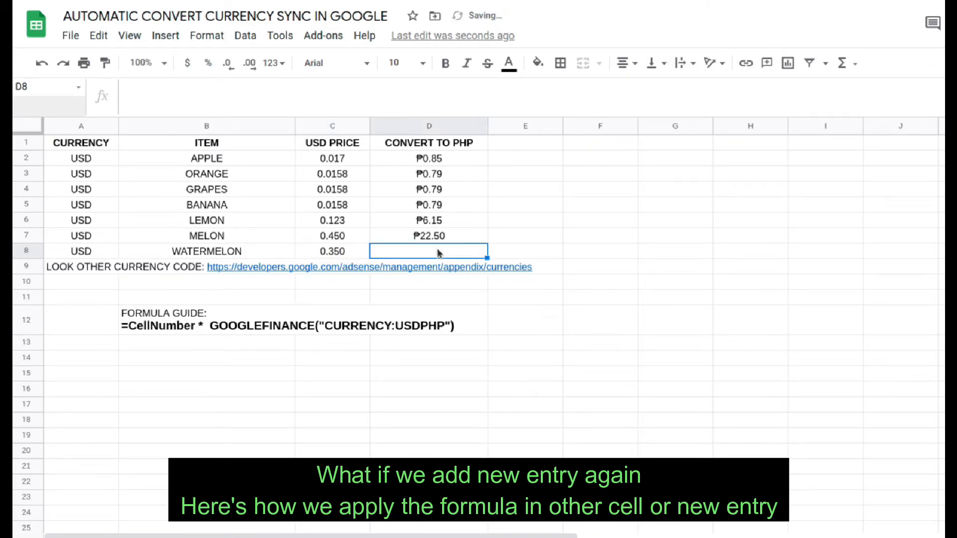
- Copy the melon's PHP conversion from D7 and paste only its formula into D8 for the watermelon
click(471, 237)
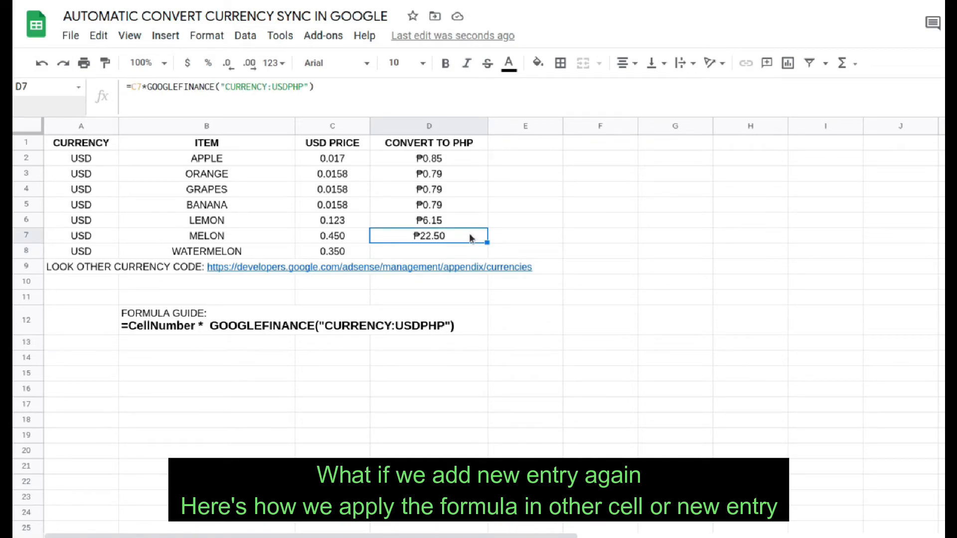
right_click(472, 239)
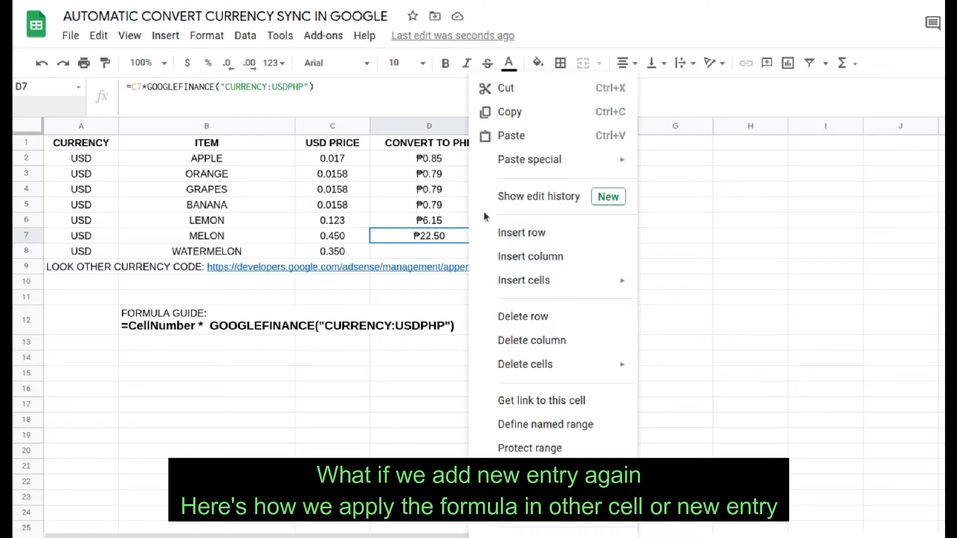
click(530, 112)
click(457, 256)
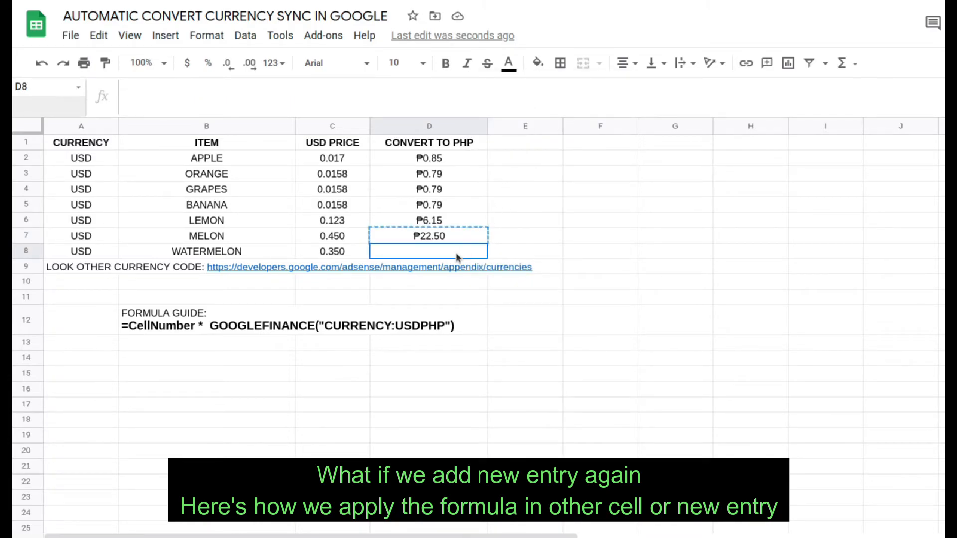
right_click(456, 257)
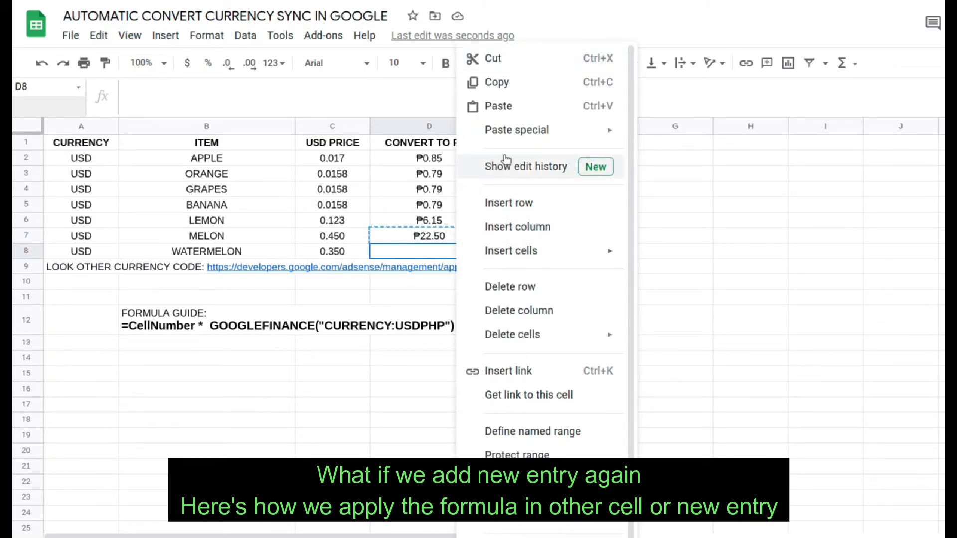
mouse_move(548, 130)
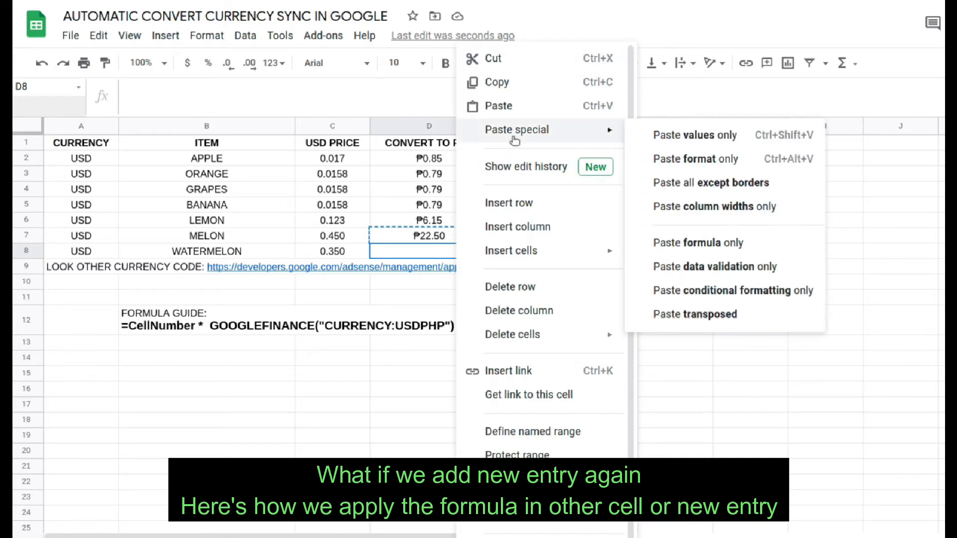
click(710, 244)
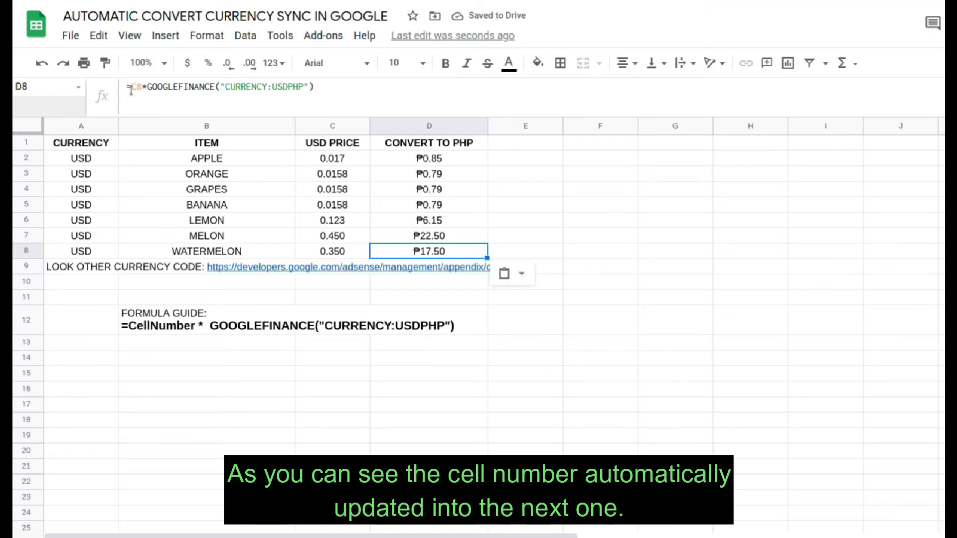
- Check the cell reference in the watermelon's D8 conversion formula against its USD price cell C8
drag(131, 88, 142, 88)
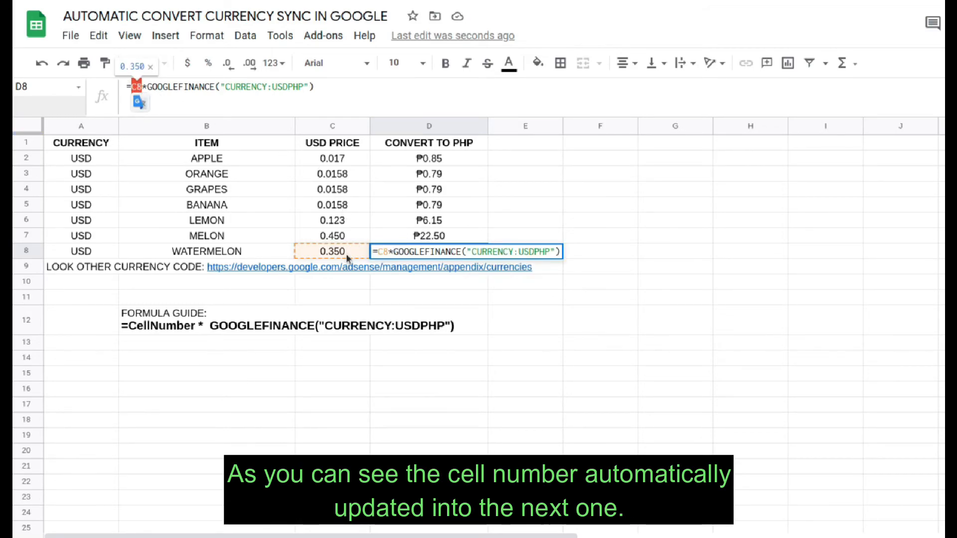
click(345, 253)
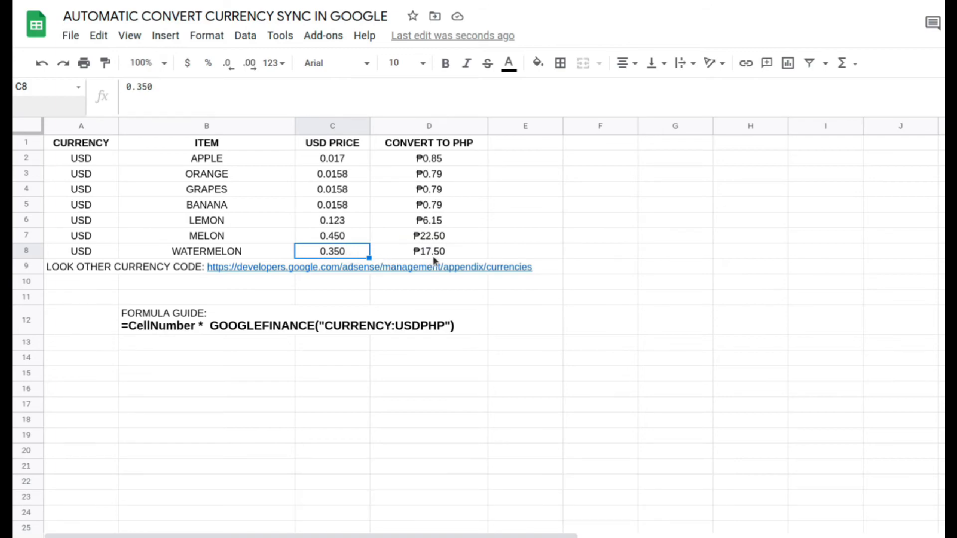
click(404, 256)
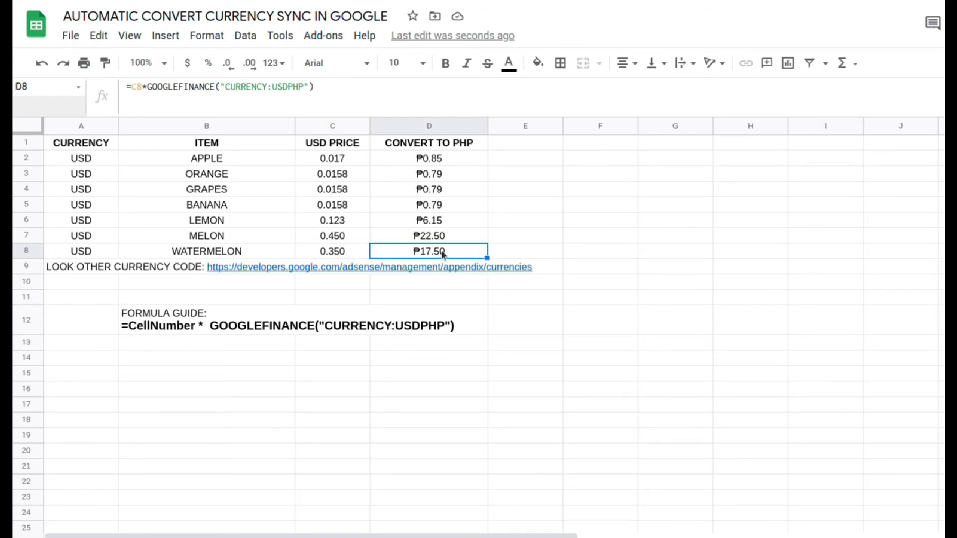
click(352, 256)
click(35, 87)
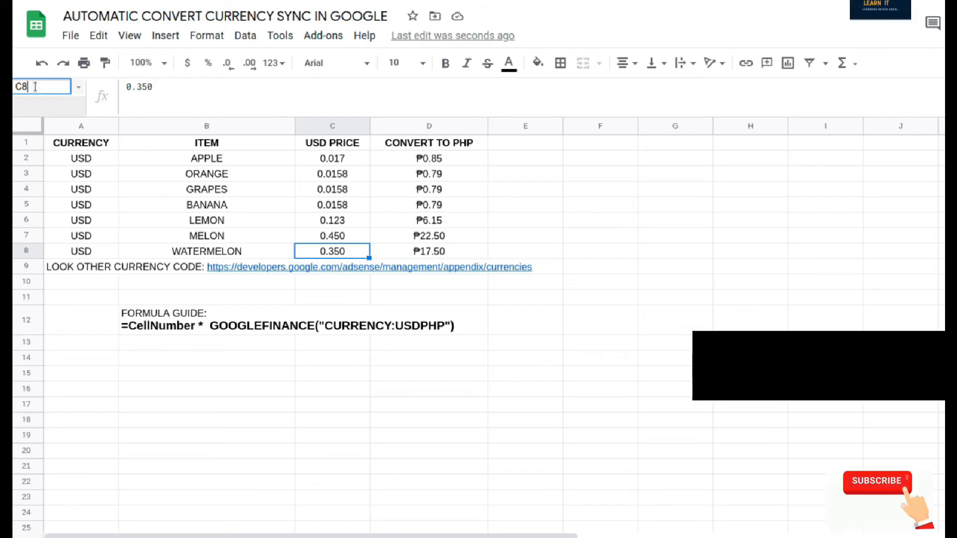
click(426, 257)
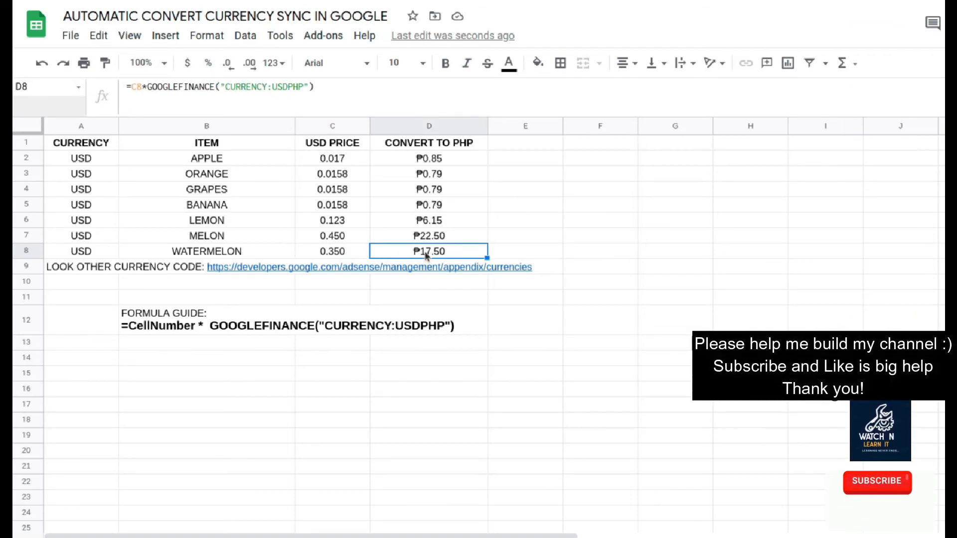
double_click(136, 86)
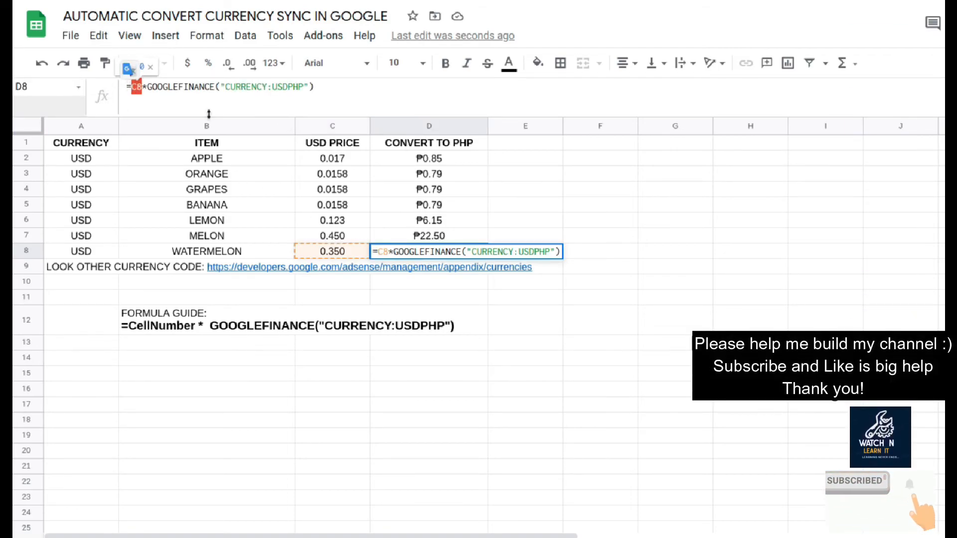
click(626, 241)
click(478, 255)
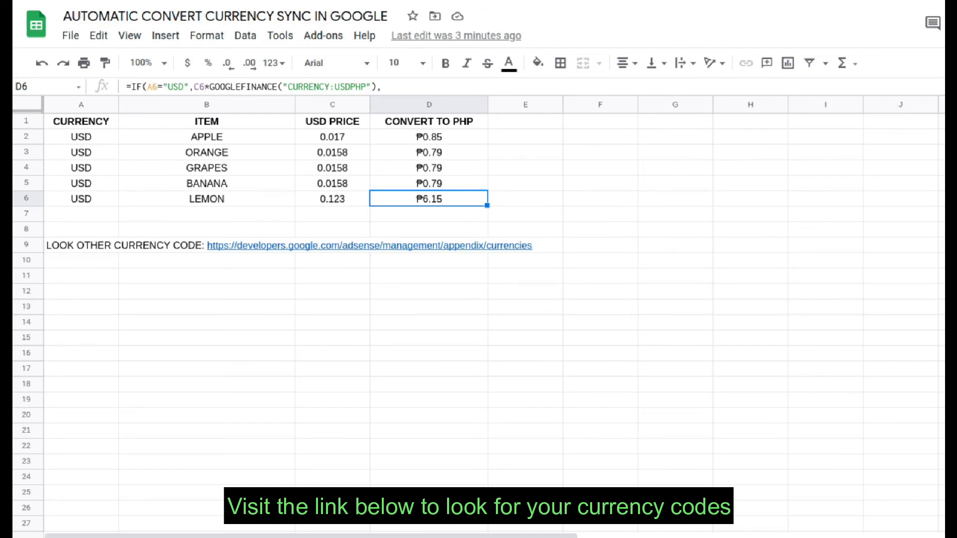
- Open the currency codes page linked in cell A9 and look through its list of ISO 4217 codes
click(269, 246)
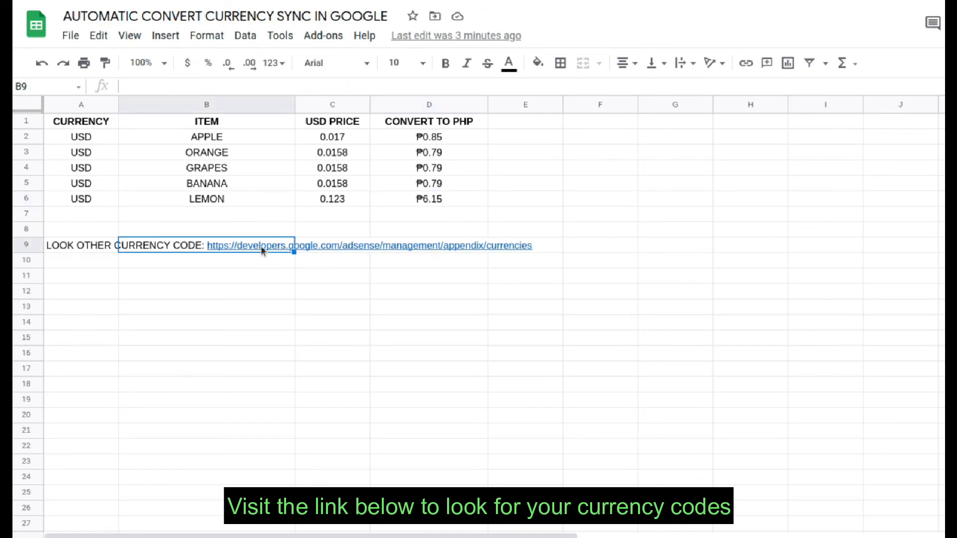
double_click(258, 246)
click(71, 252)
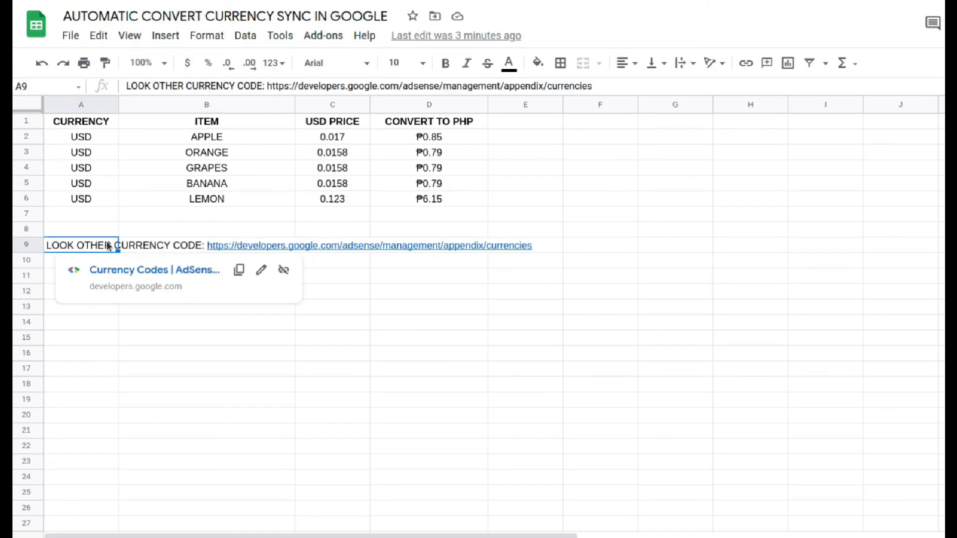
click(154, 273)
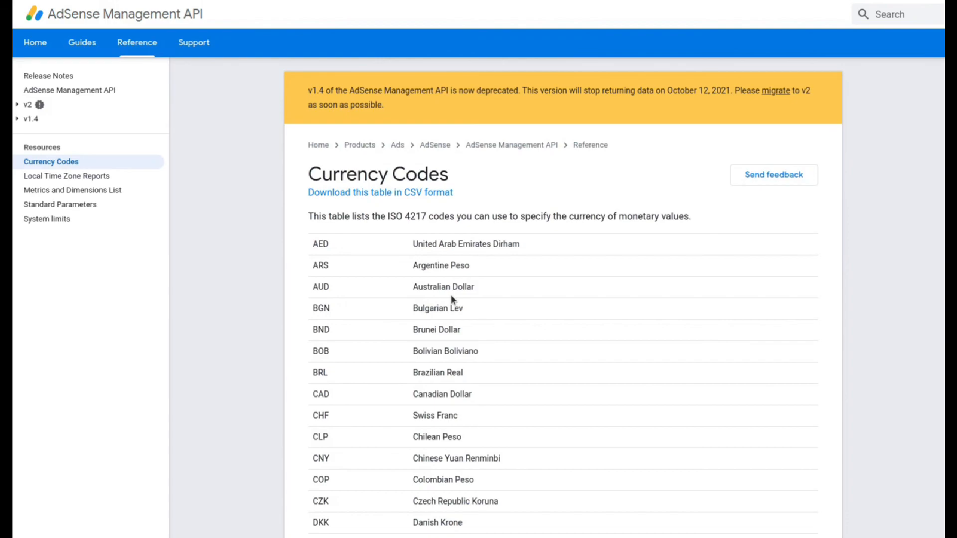
scroll(451, 295, down, 3)
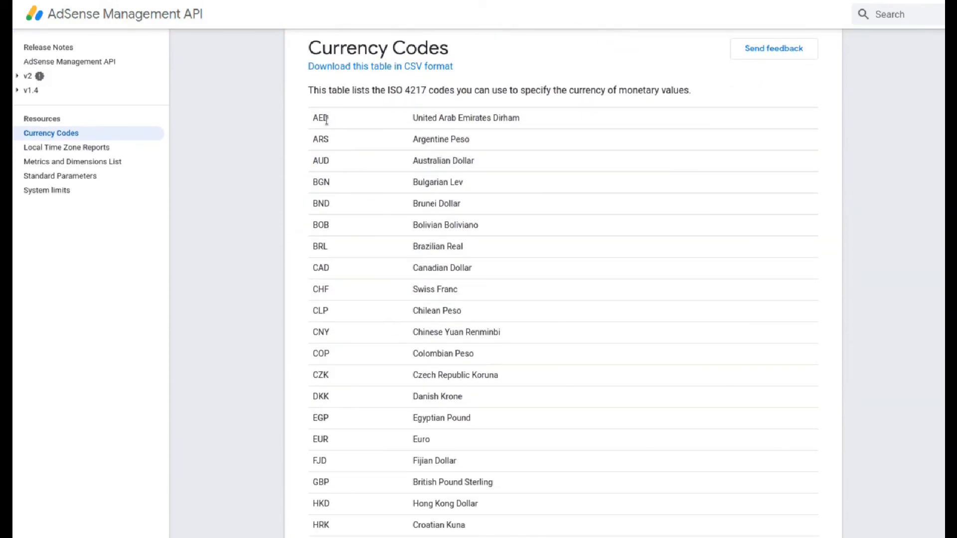
double_click(316, 182)
scroll(336, 268, down, 10)
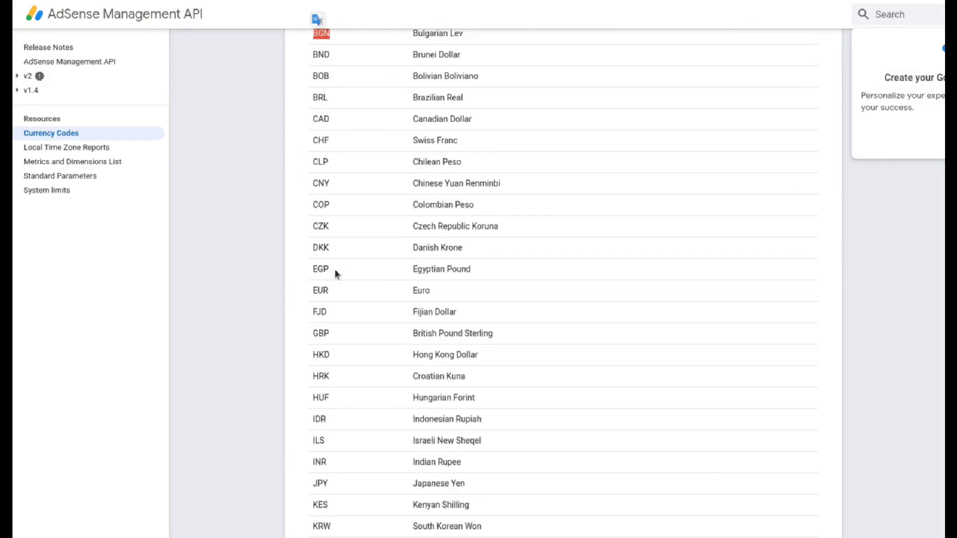
scroll(337, 274, down, 3)
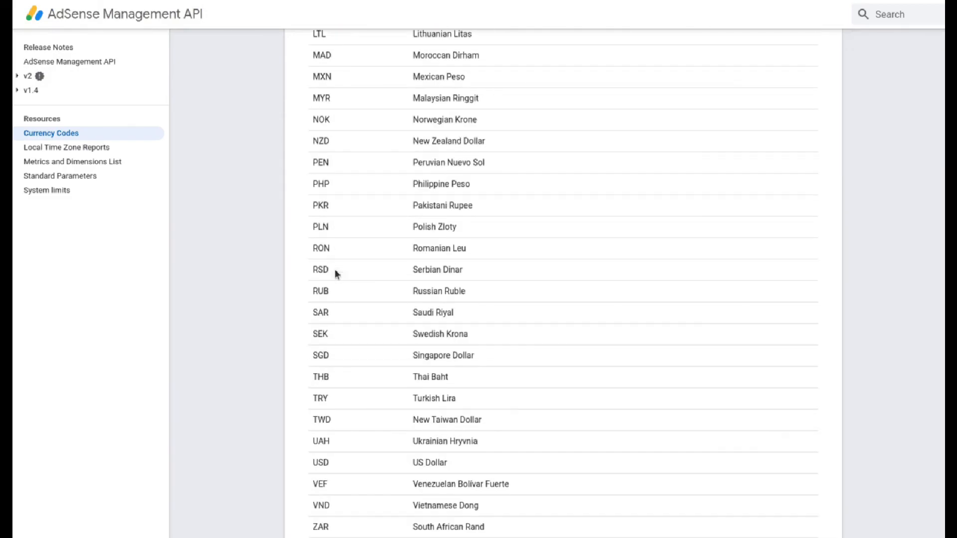